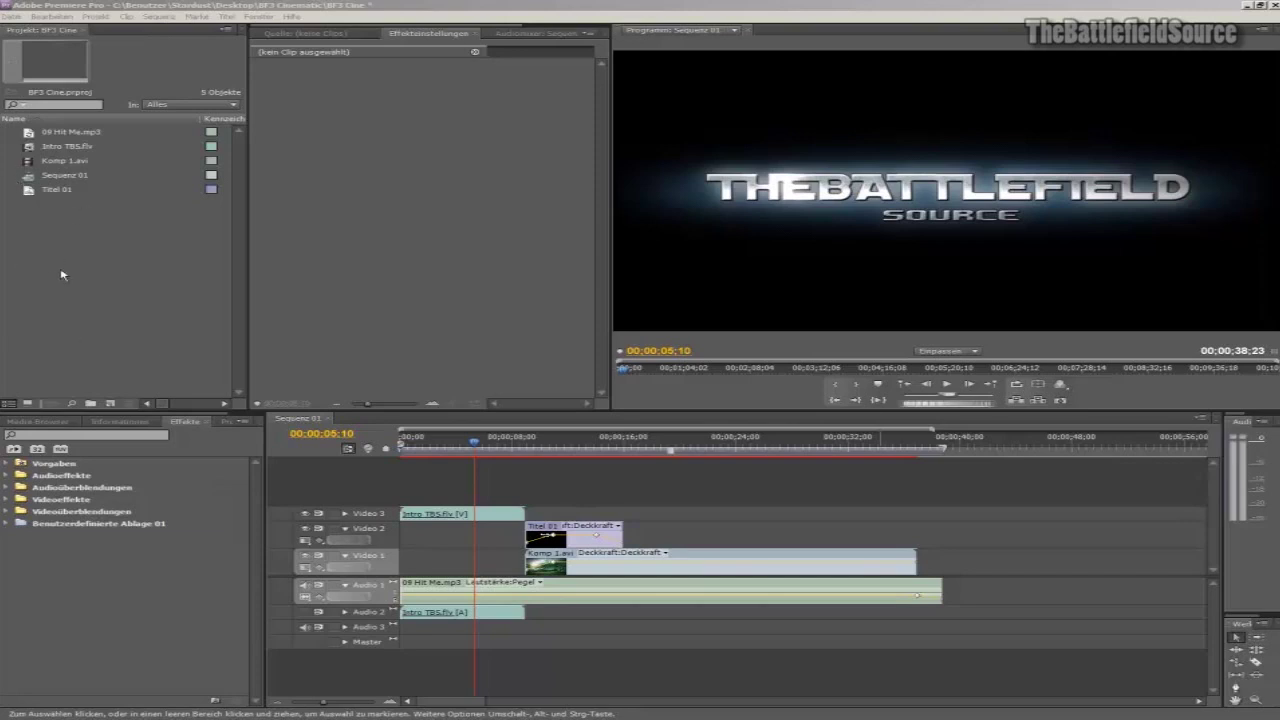
Create a new 1280×720 title named 'BF3 Cinematic' from the Project panel's Neues Objekt > Titel.
right_click(100, 312)
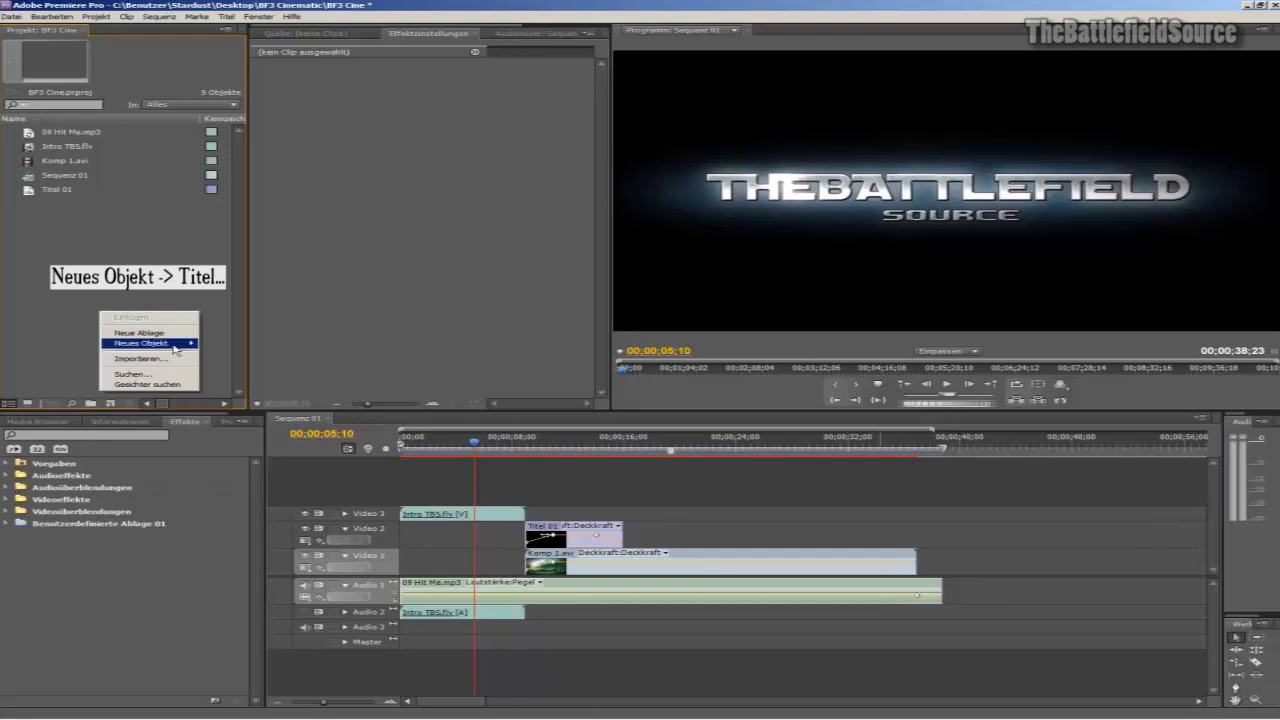
mouse_move(170, 343)
left_click(268, 364)
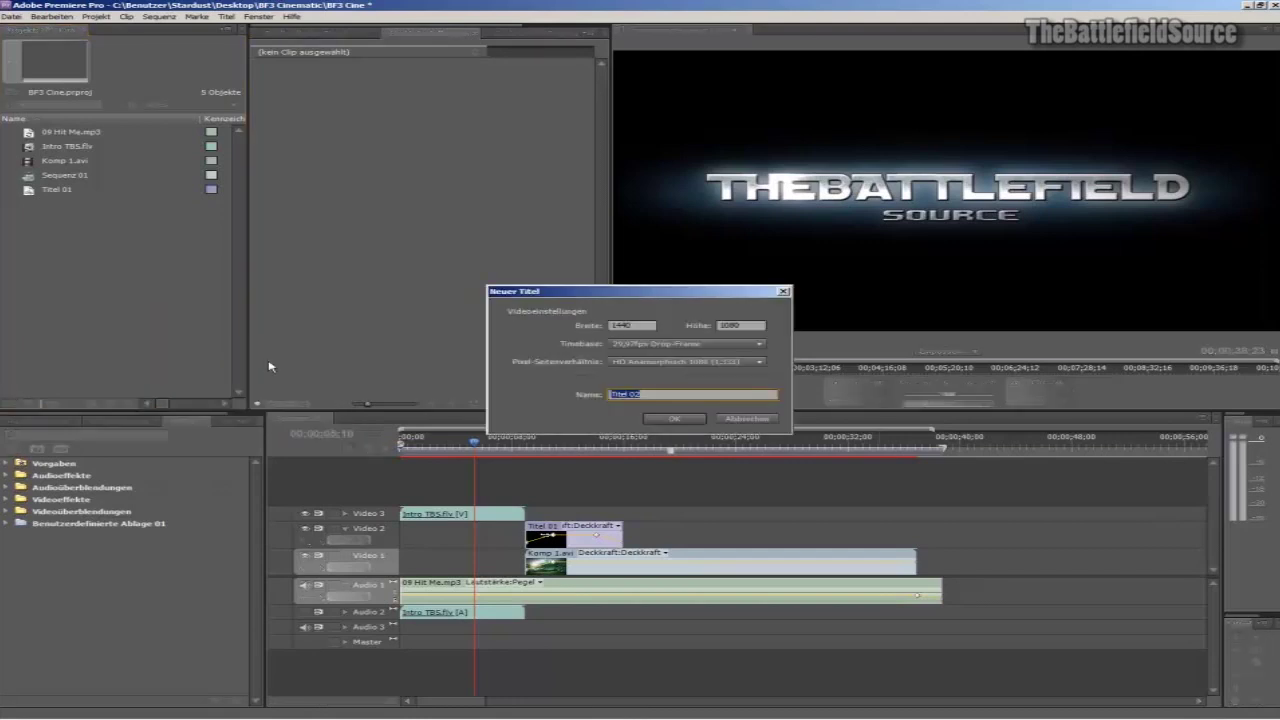
left_click(622, 325)
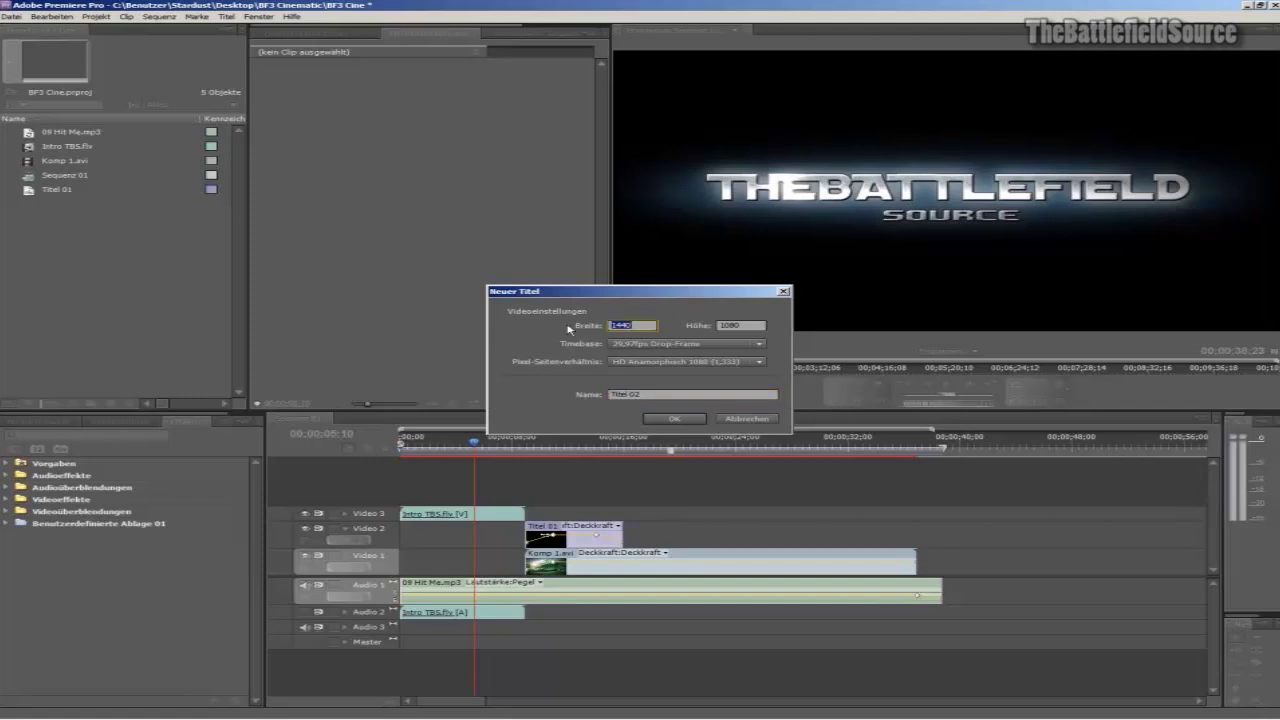
type("1")
key("Tab")
left_click(609, 395)
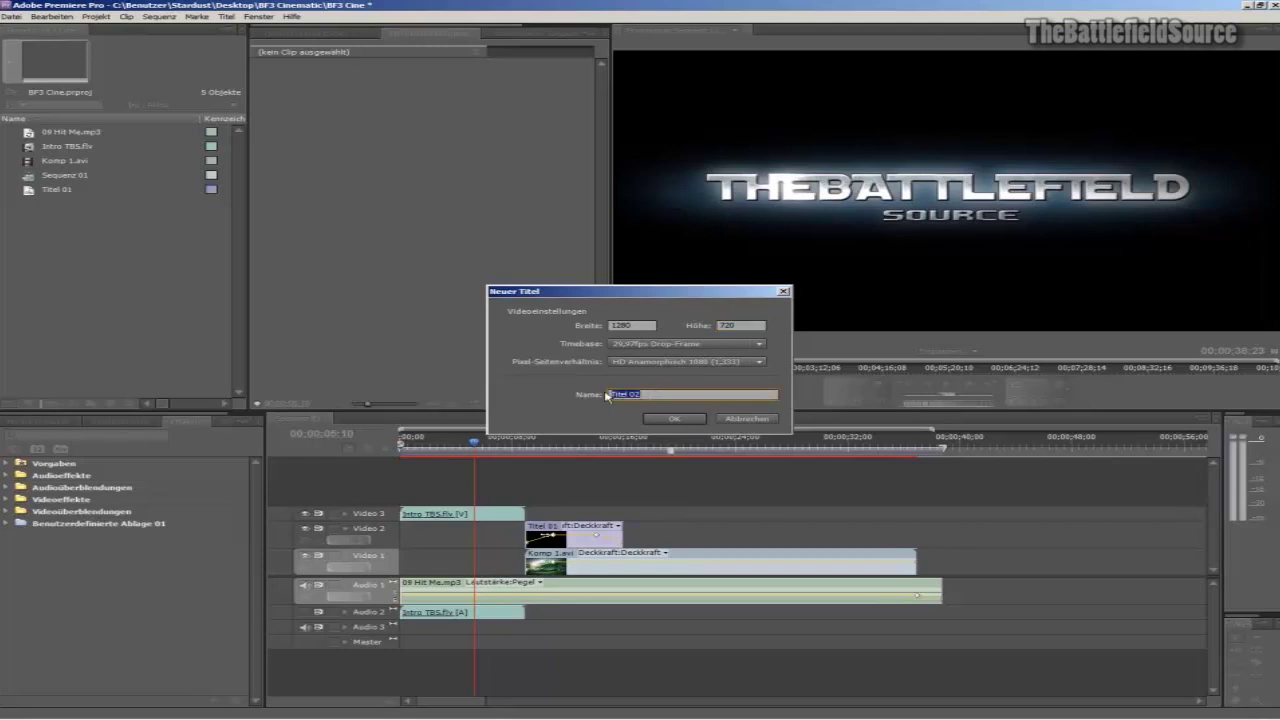
type("BF")
left_click(675, 419)
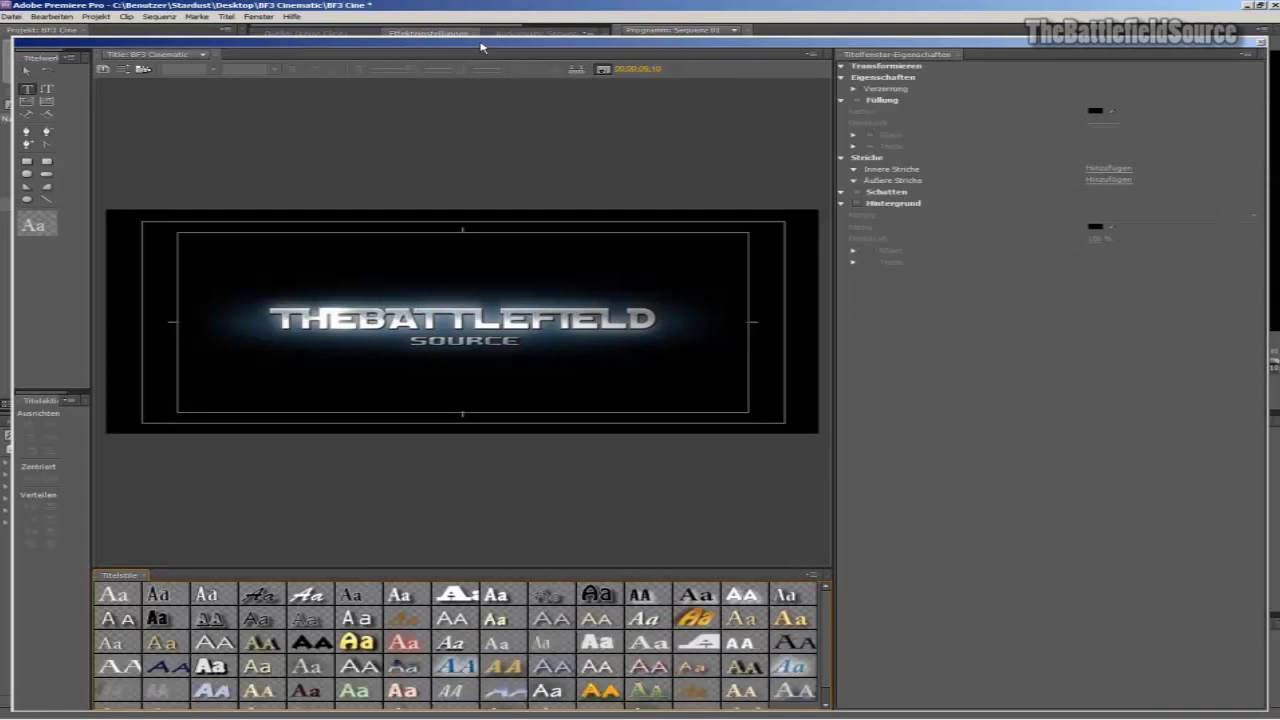
Add the horizontal text 'Battlefield 3 Cinematic' near the title's upper left.
left_click_drag(480, 47, 480, 34)
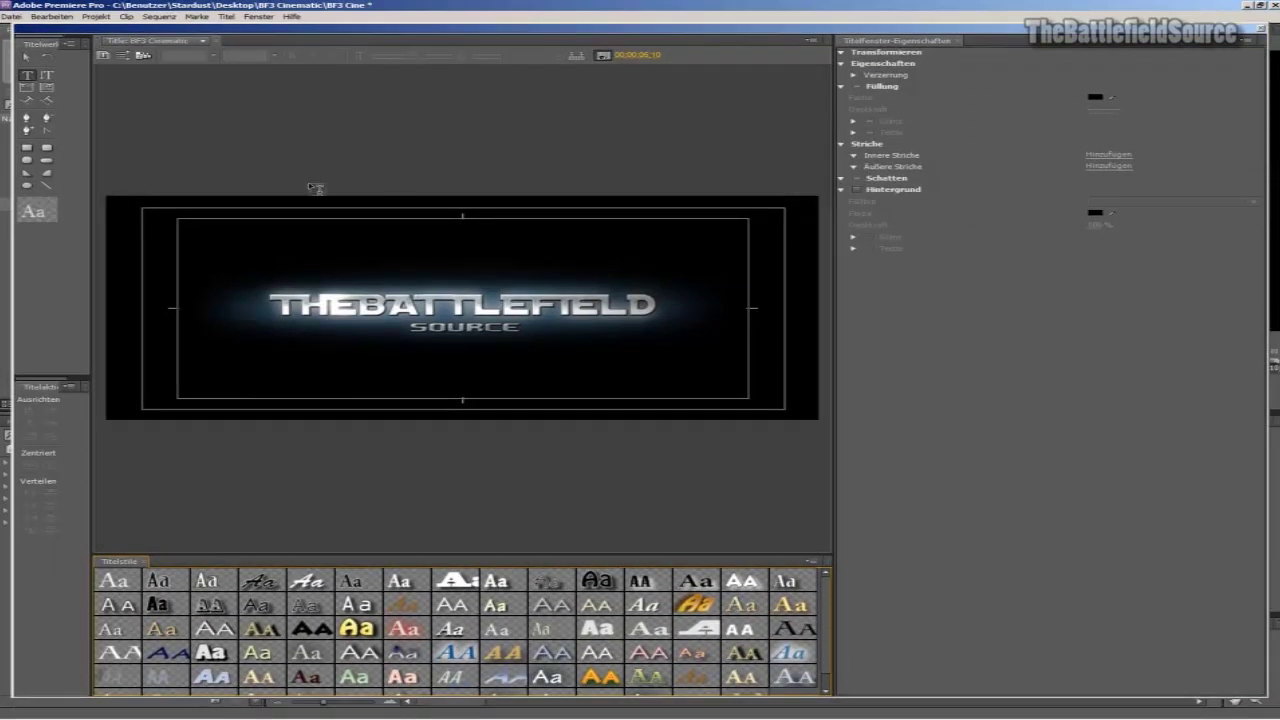
left_click(23, 80)
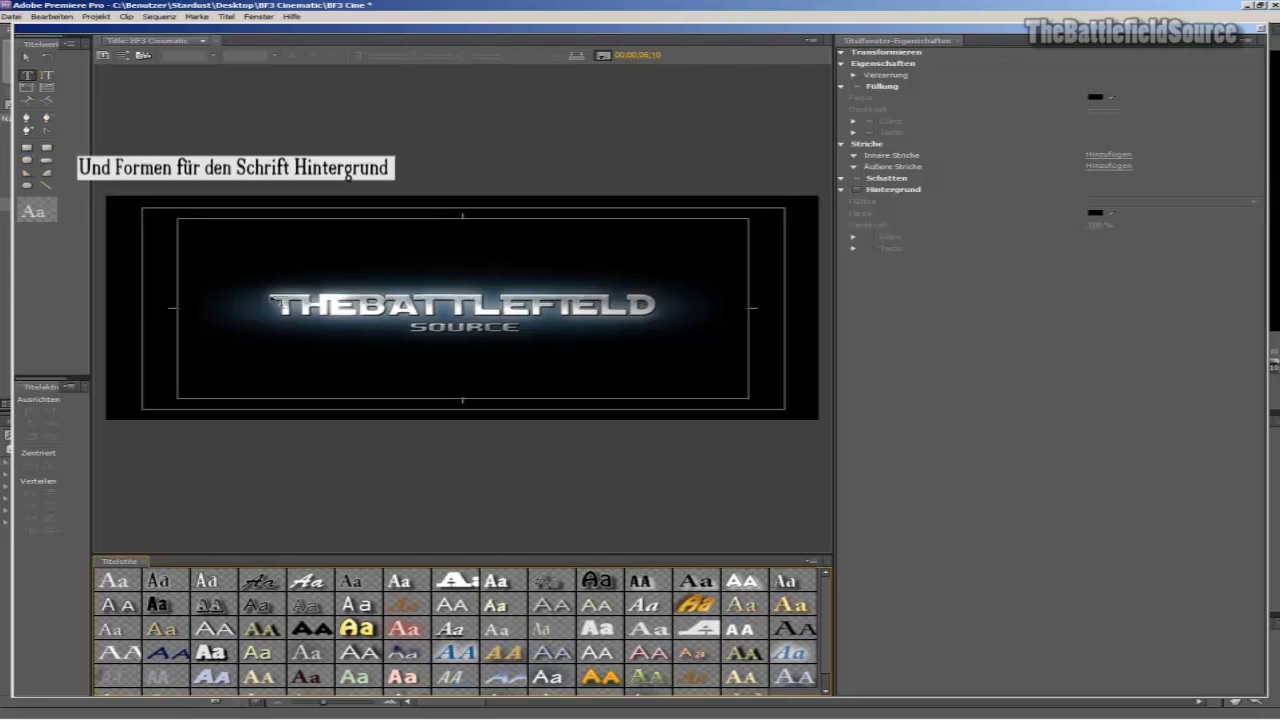
left_click(226, 237)
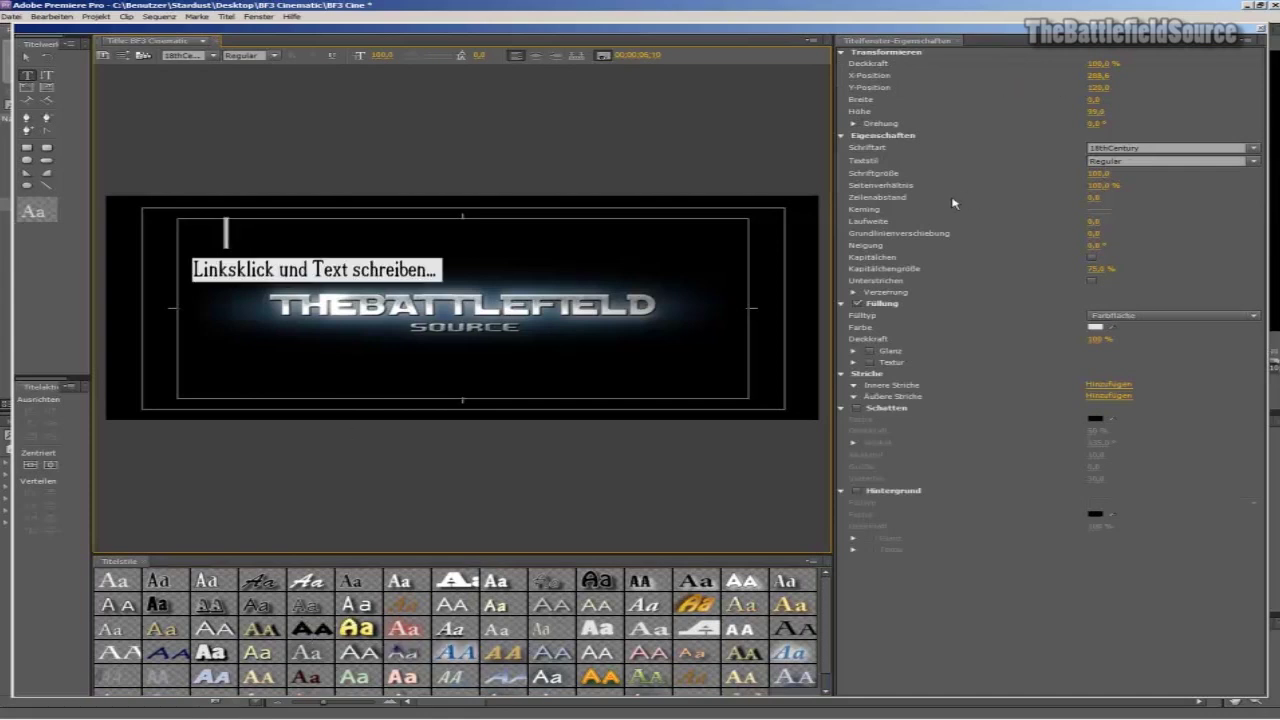
type("Battlefield 3")
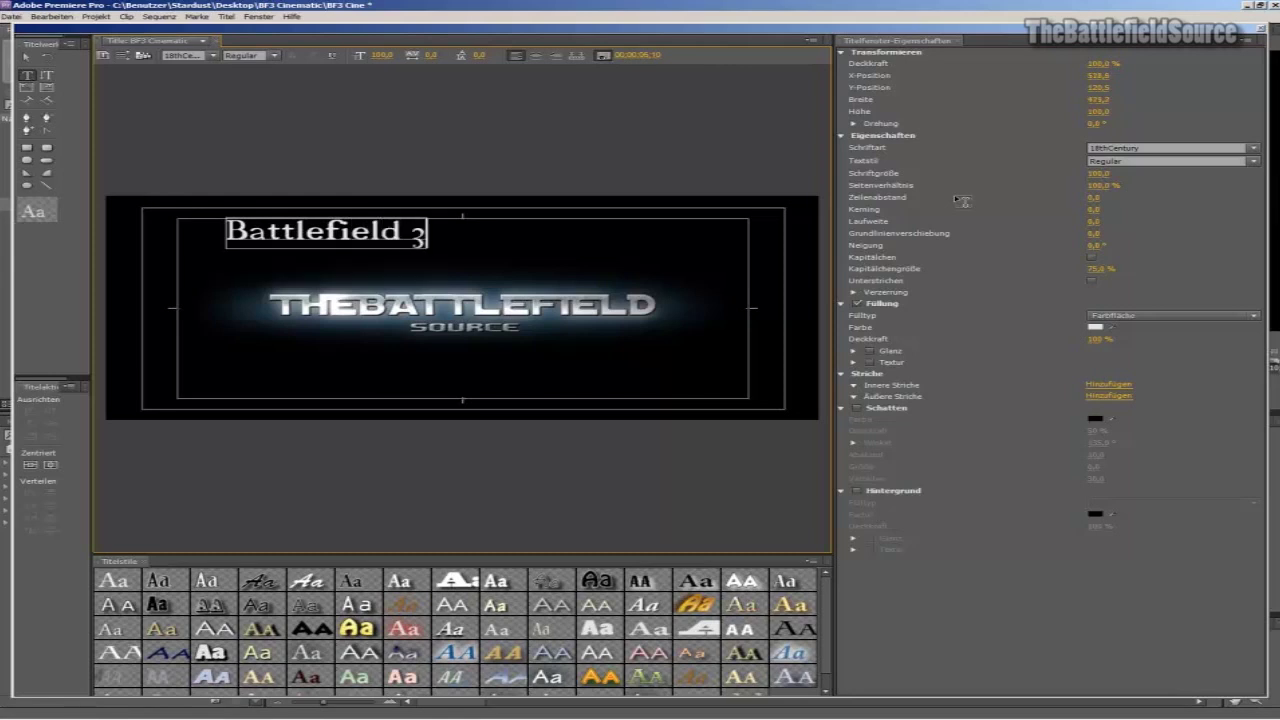
type(" Cinematic")
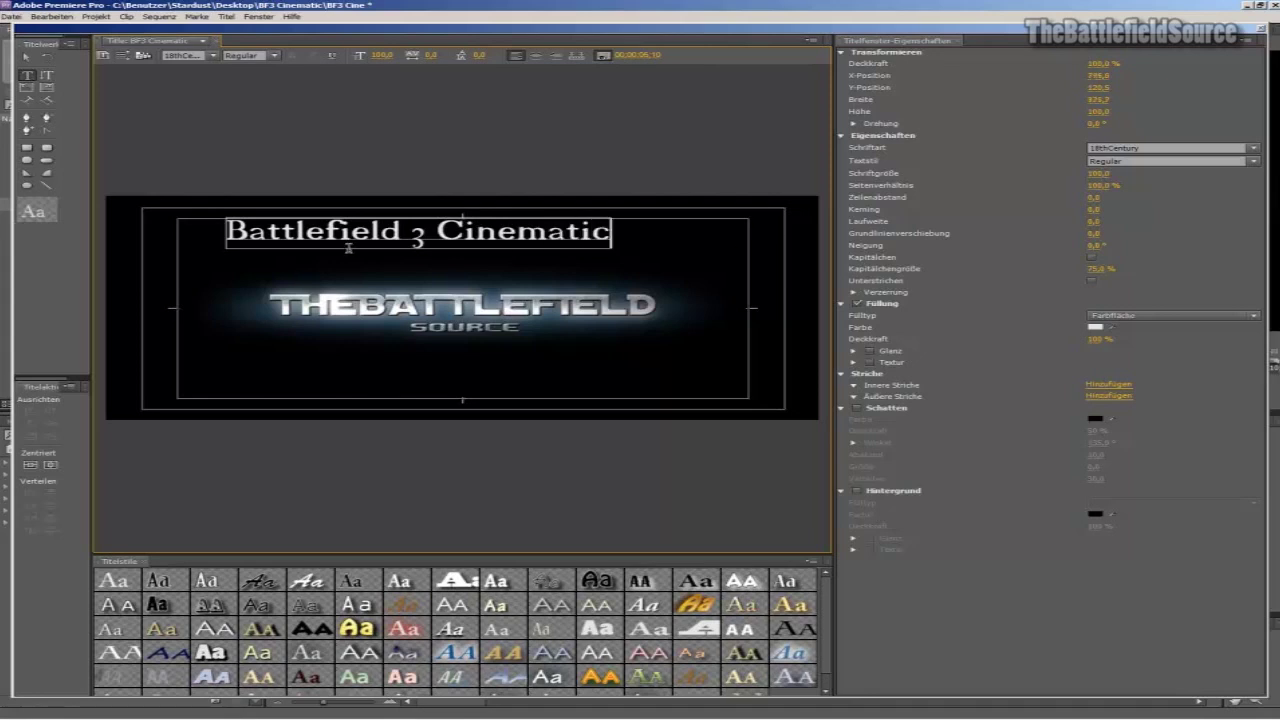
Move the text box right and down, and enlarge the text to about size 139.6.
left_click(28, 58)
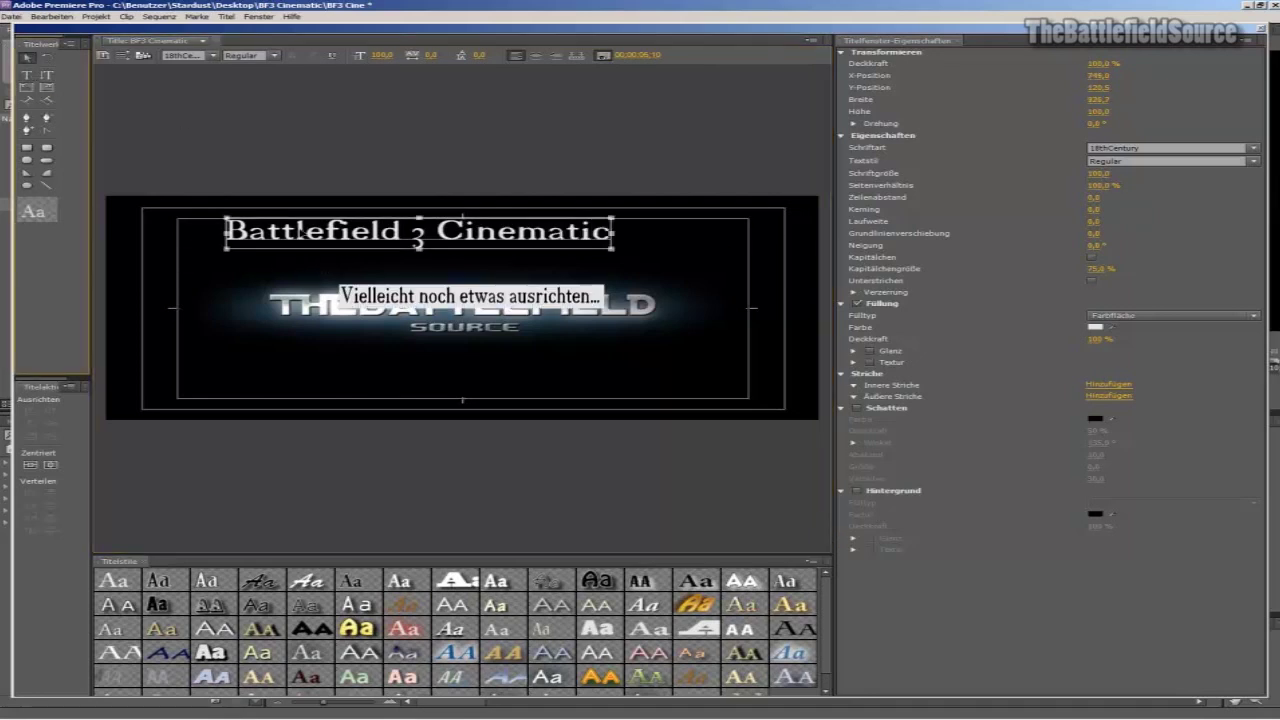
left_click_drag(272, 243, 323, 266)
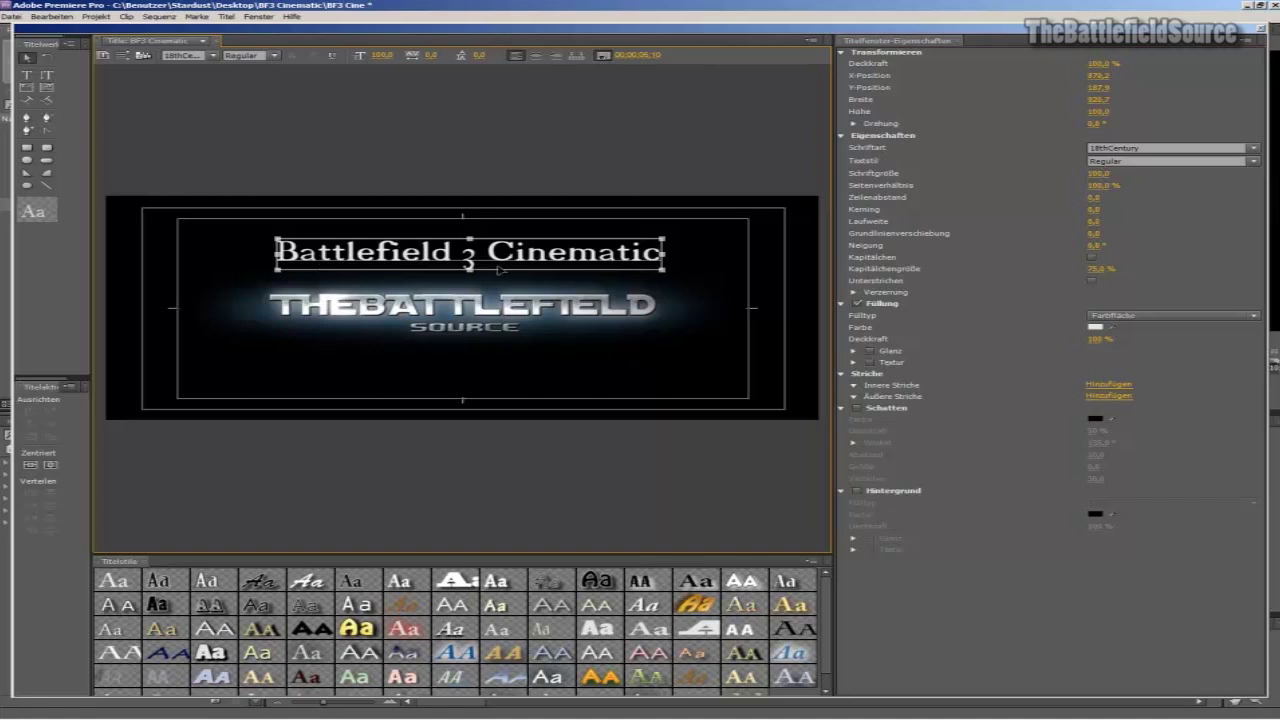
mouse_move(278, 269)
left_mouse_down()
mouse_move(257, 276)
mouse_move(305, 260)
left_mouse_up()
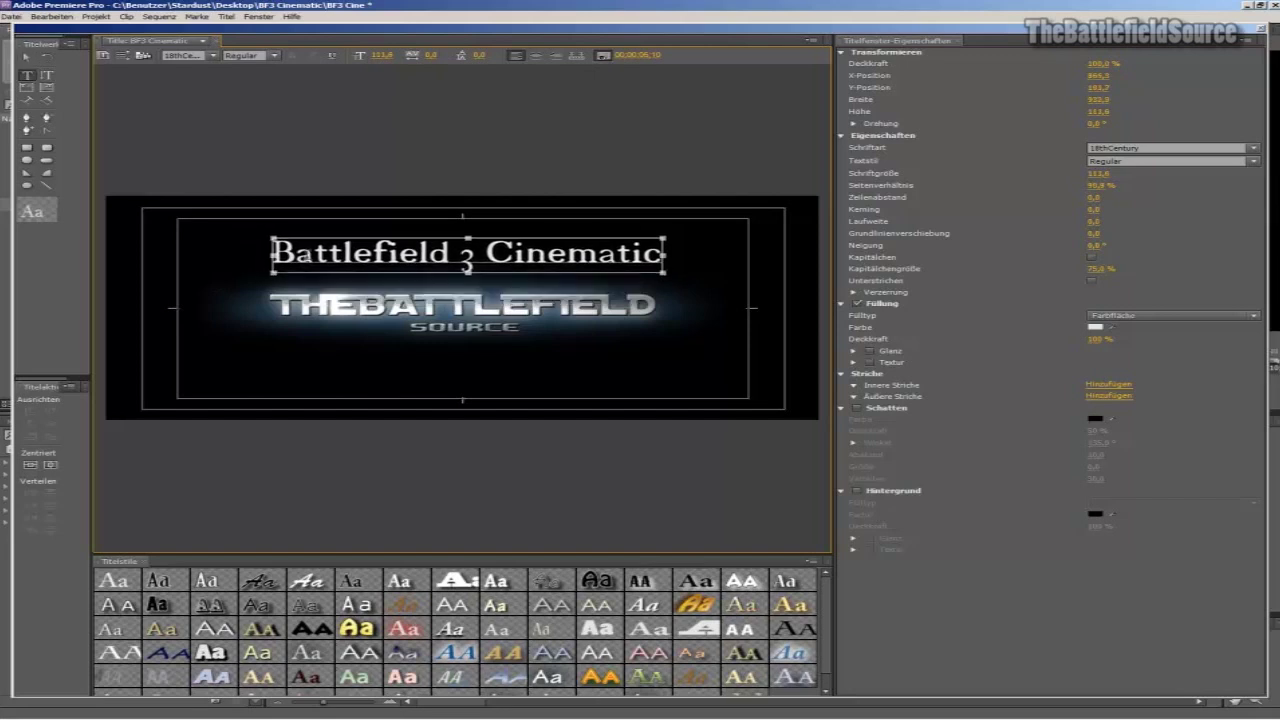
Select the title line, adjust its opacity, and narrow it slightly with Breite.
double_click(305, 260)
left_click_drag(273, 255, 672, 255)
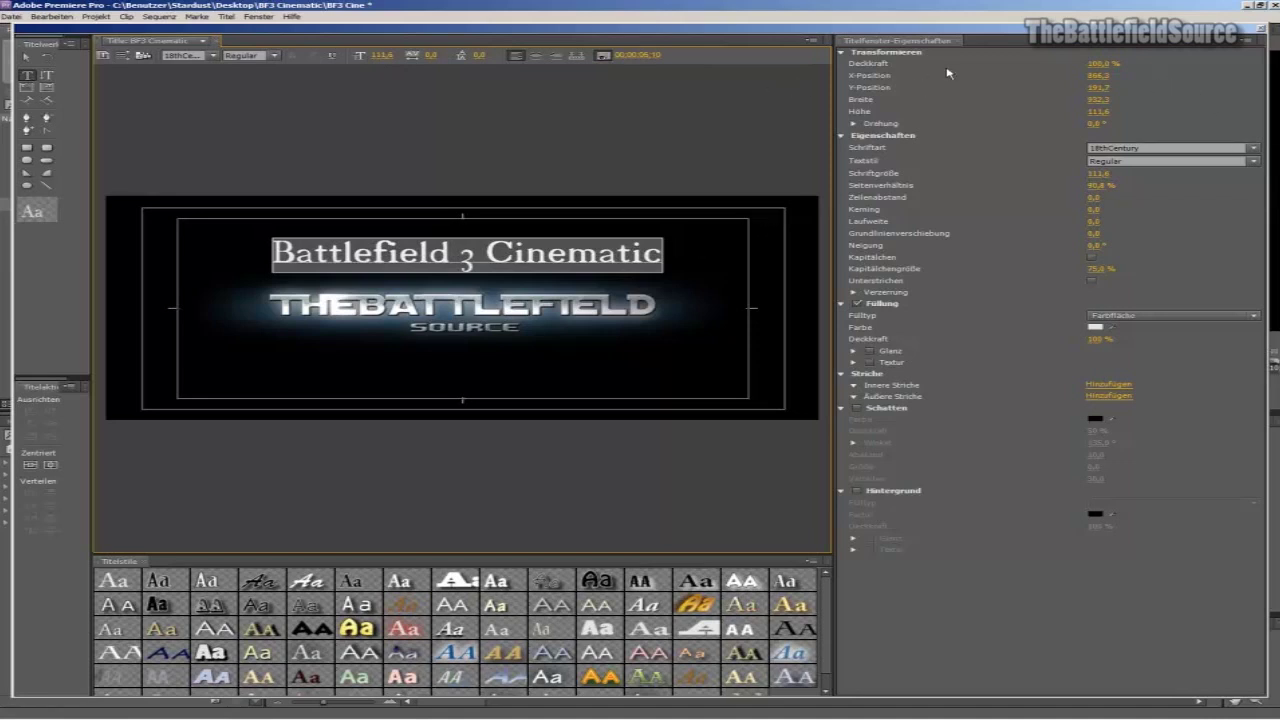
mouse_move(1103, 64)
left_mouse_down()
mouse_move(1070, 64)
mouse_move(1110, 64)
left_mouse_up()
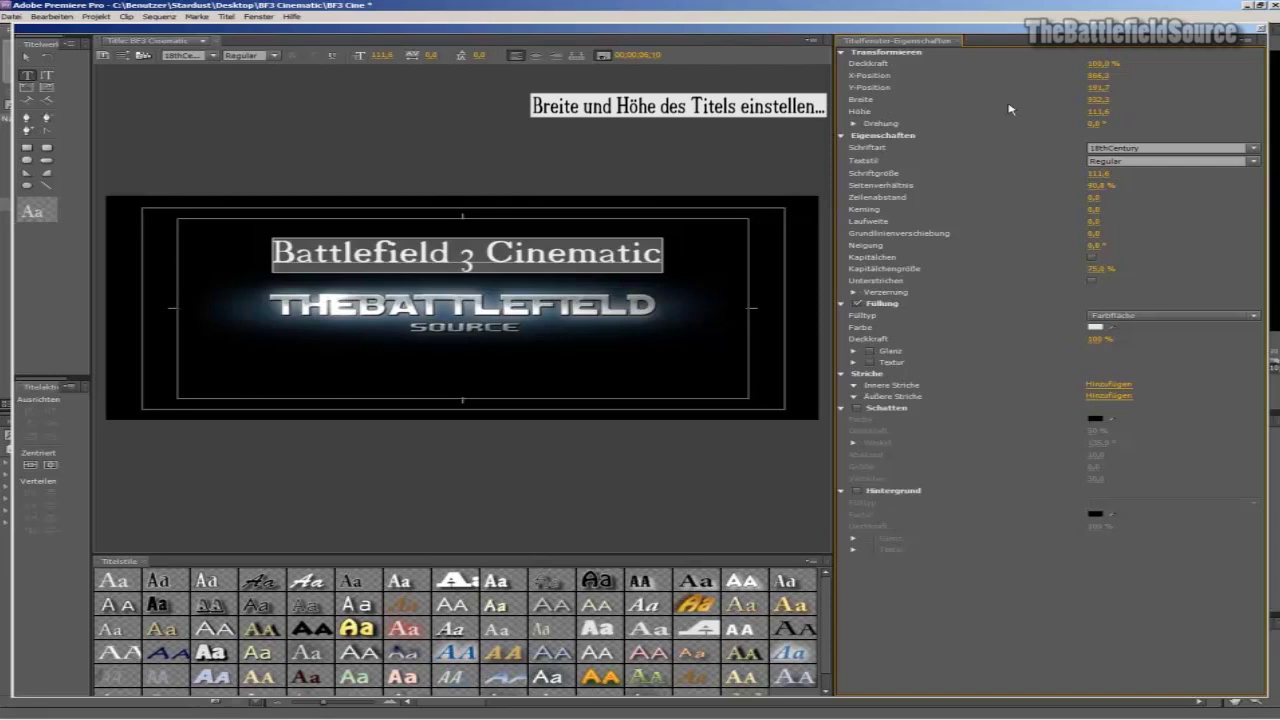
mouse_move(1098, 99)
left_mouse_down()
mouse_move(1095, 120)
mouse_move(1111, 124)
left_mouse_up()
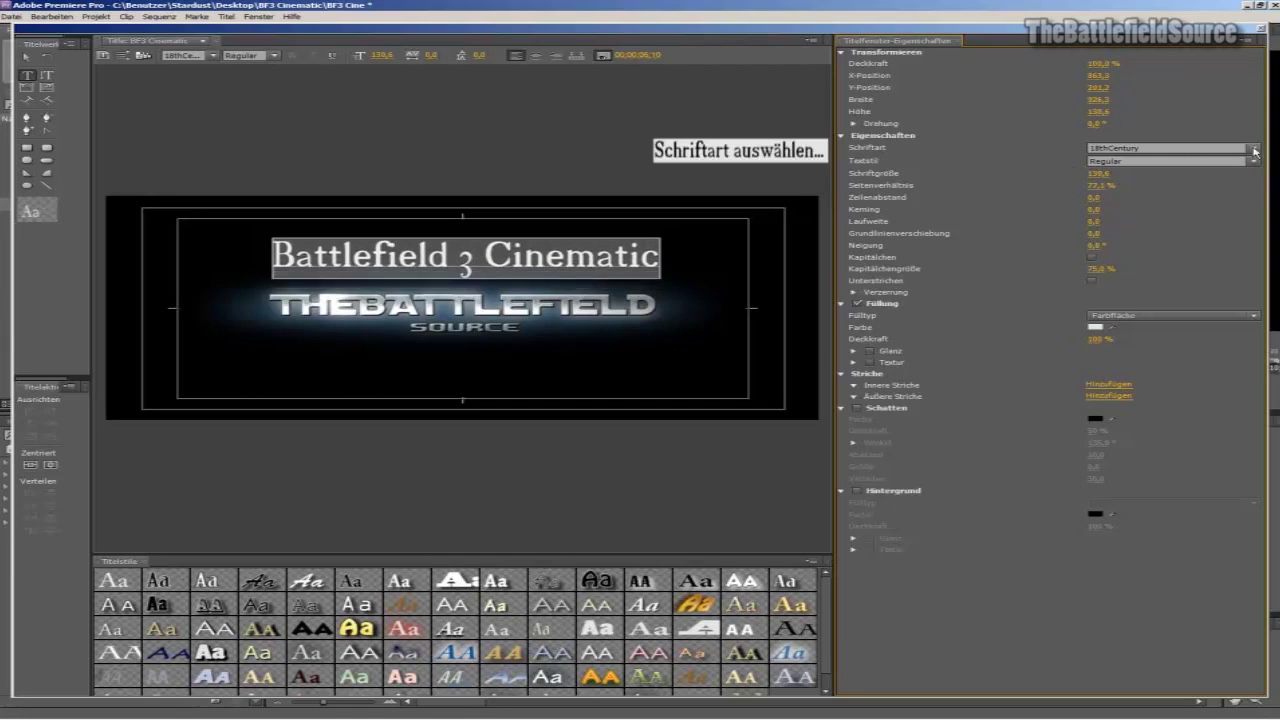
Set the title font to Autumn and reduce the font size to about 107.
left_click(1252, 148)
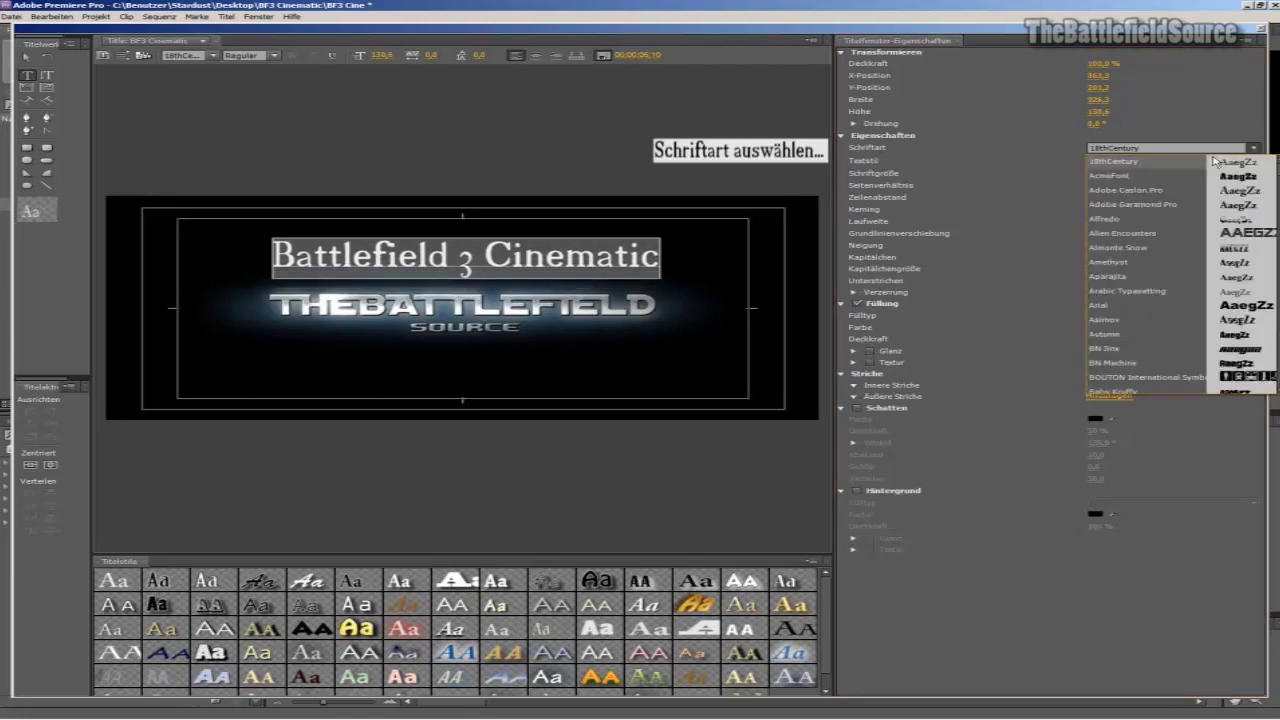
left_click(1143, 148)
scroll(1143, 148, "down", 1)
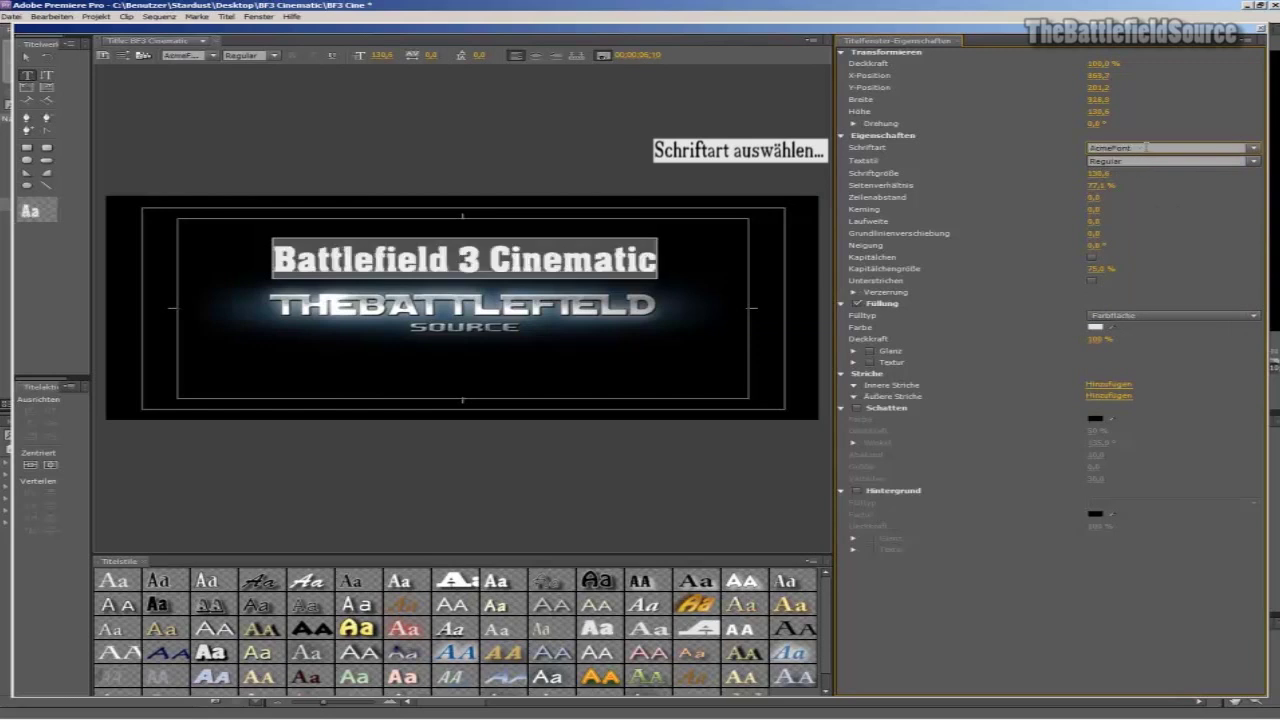
scroll(1144, 148, "down", 1)
scroll(1144, 148, "down", 1)
scroll(1143, 148, "down", 1)
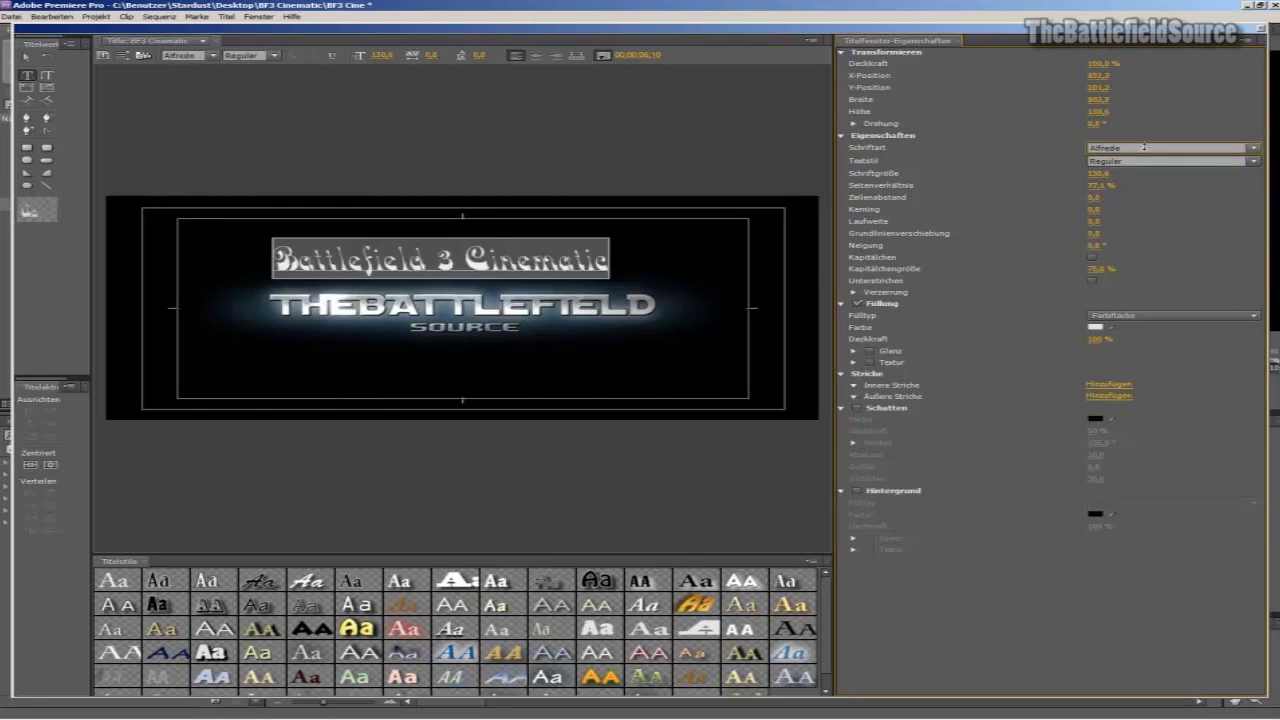
scroll(1143, 148, "down", 1)
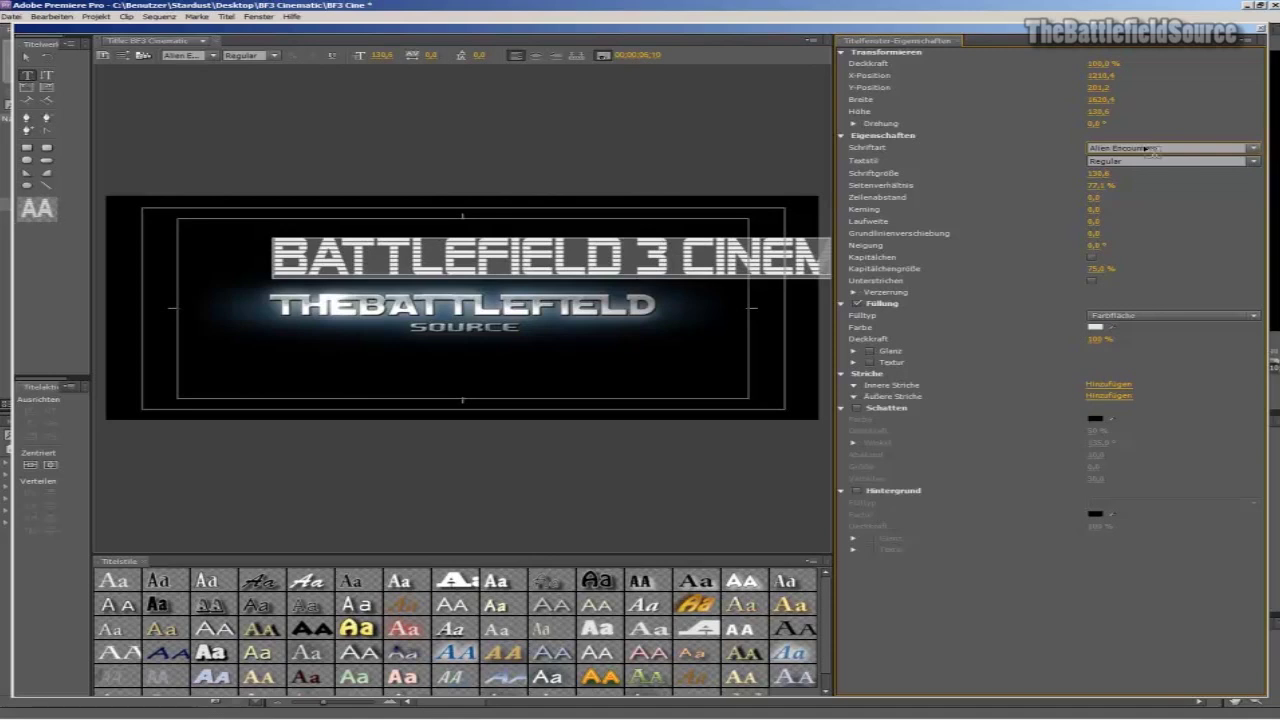
scroll(1148, 148, "down", 1)
scroll(1147, 147, "down", 1)
scroll(1146, 146, "down", 1)
scroll(1146, 146, "down", 1)
scroll(1146, 146, "down", 1)
scroll(1146, 147, "down", 1)
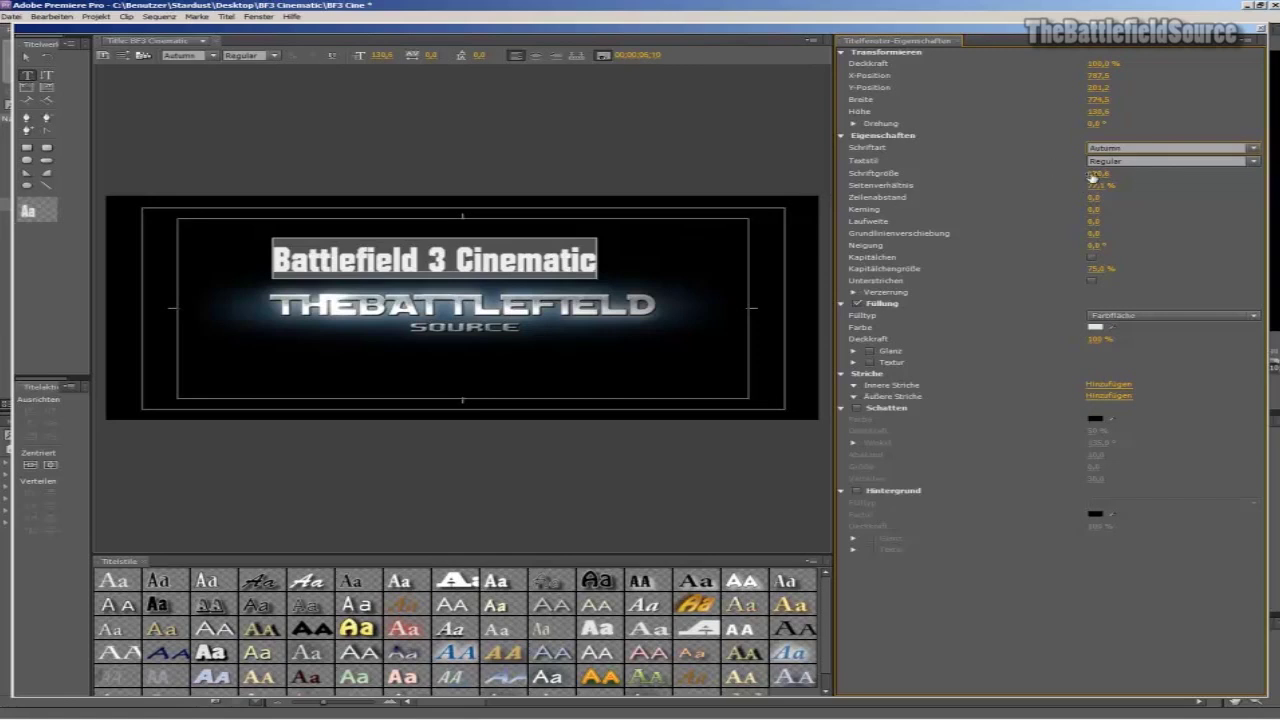
mouse_move(1093, 175)
left_mouse_down()
mouse_move(1080, 175)
mouse_move(1098, 174)
left_mouse_up()
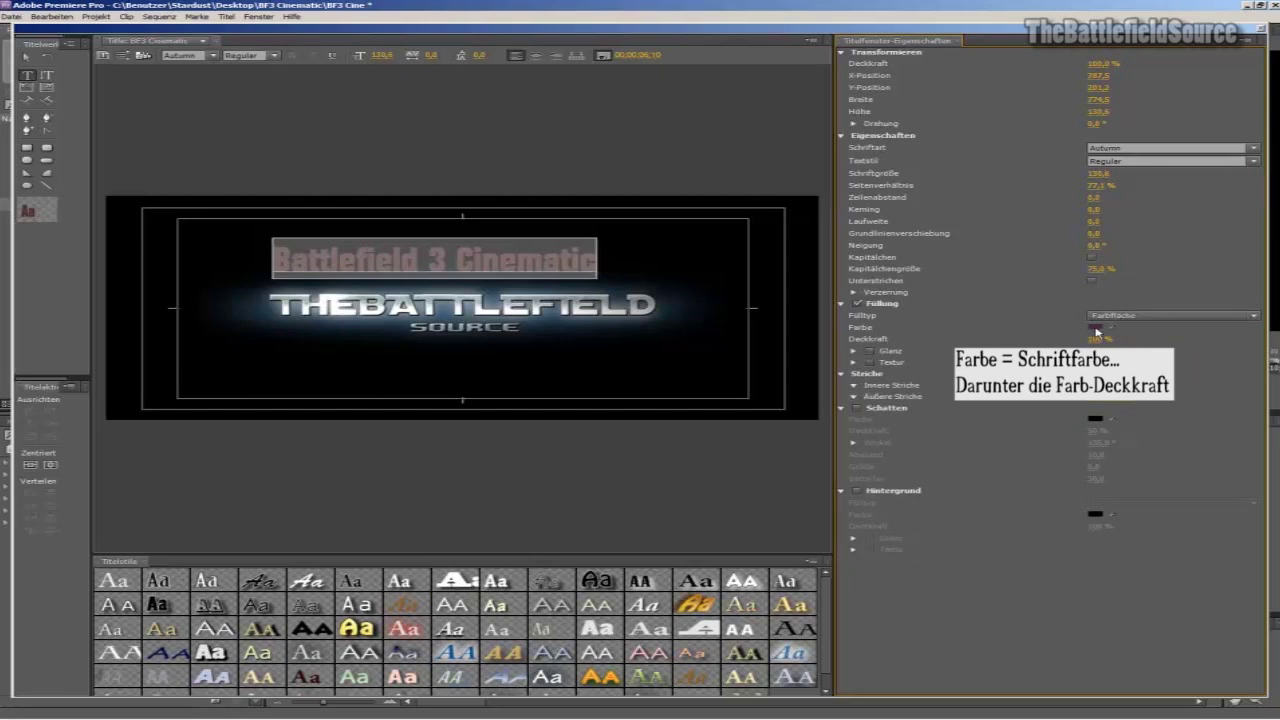
Set the text fill colour to pure white (FFFFFF).
left_click(1096, 328)
left_click_drag(533, 386, 445, 484)
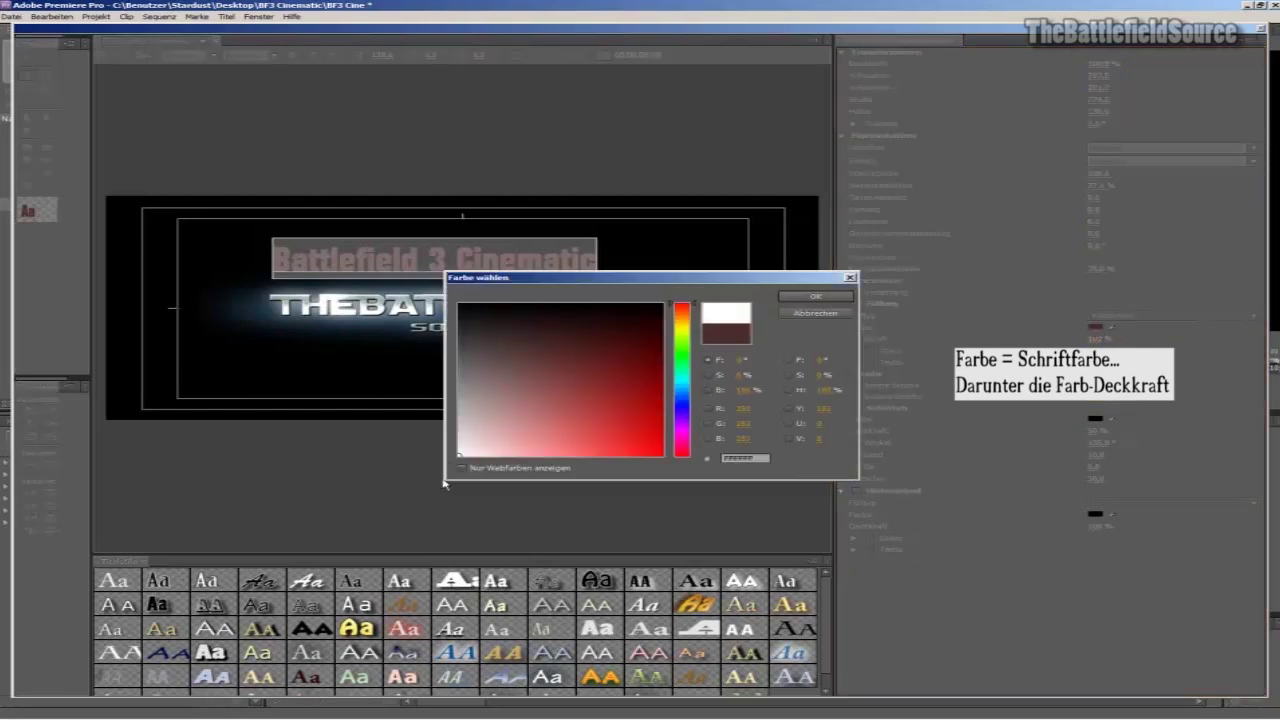
left_click(816, 297)
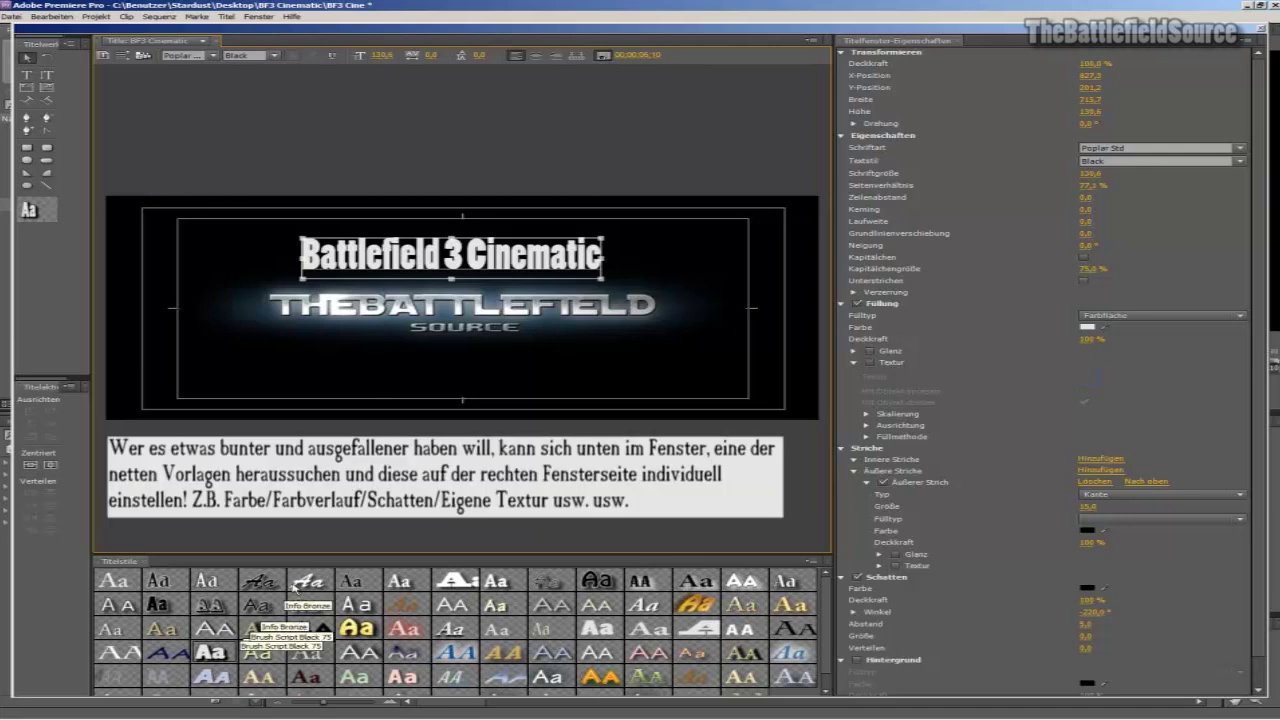
Apply the white Lithos Pro Black title style and centre the text horizontally above the logo.
left_click(686, 607)
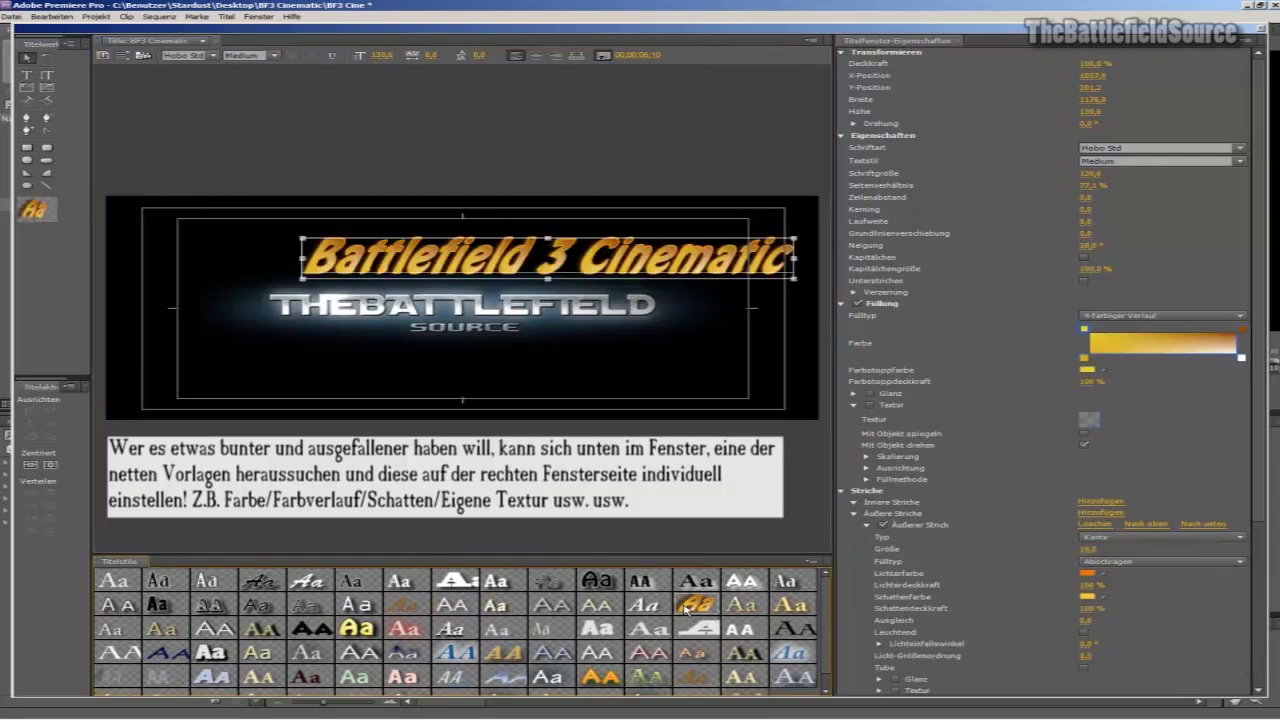
left_click(704, 617)
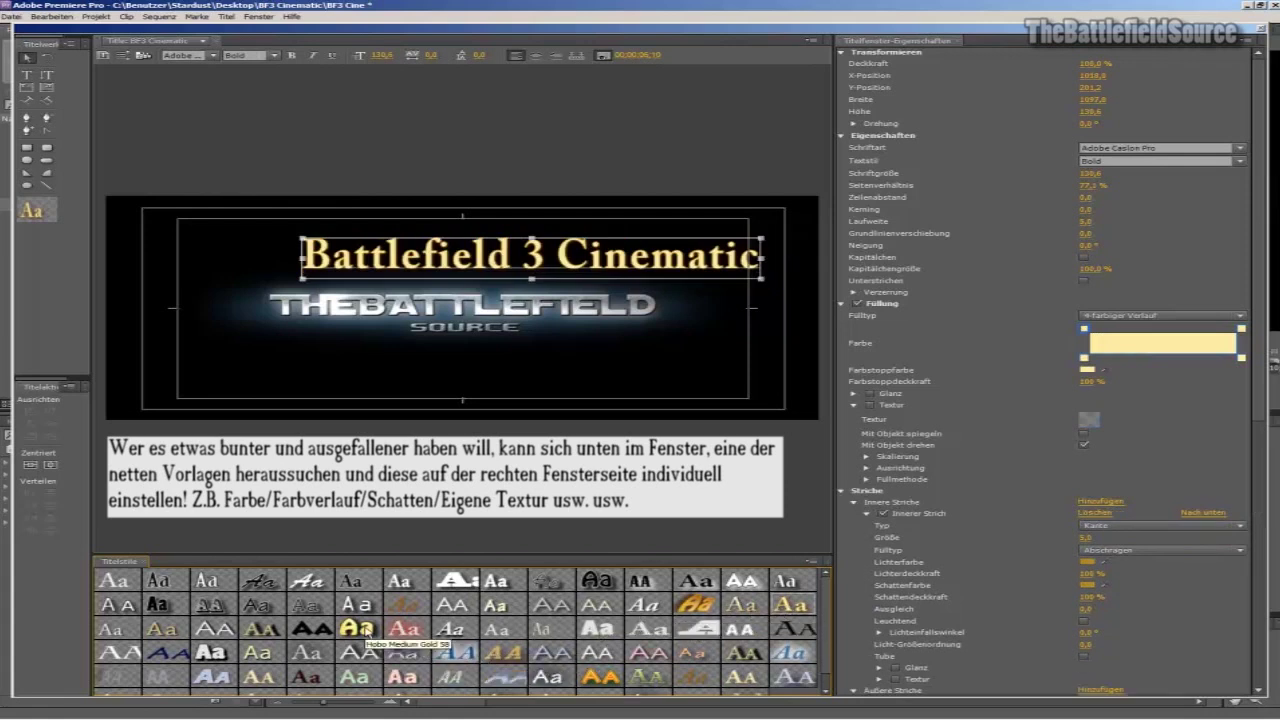
left_click(449, 586)
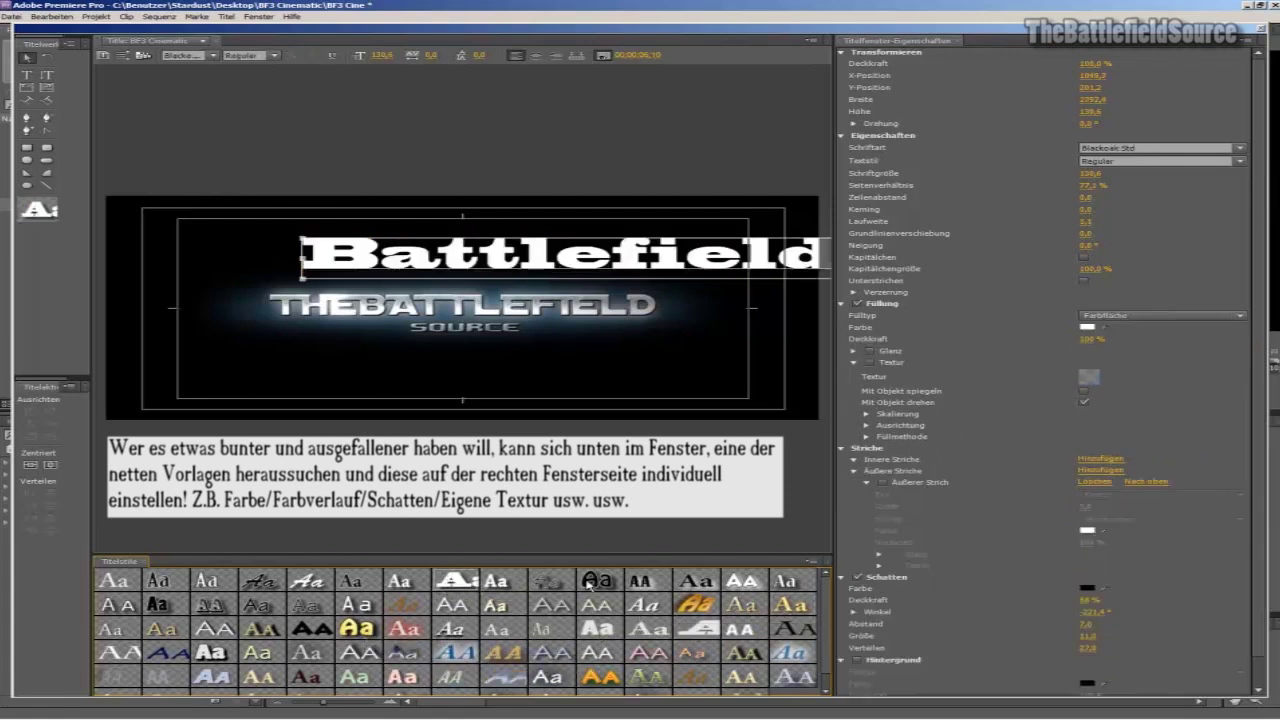
left_click(640, 583)
left_click(727, 586)
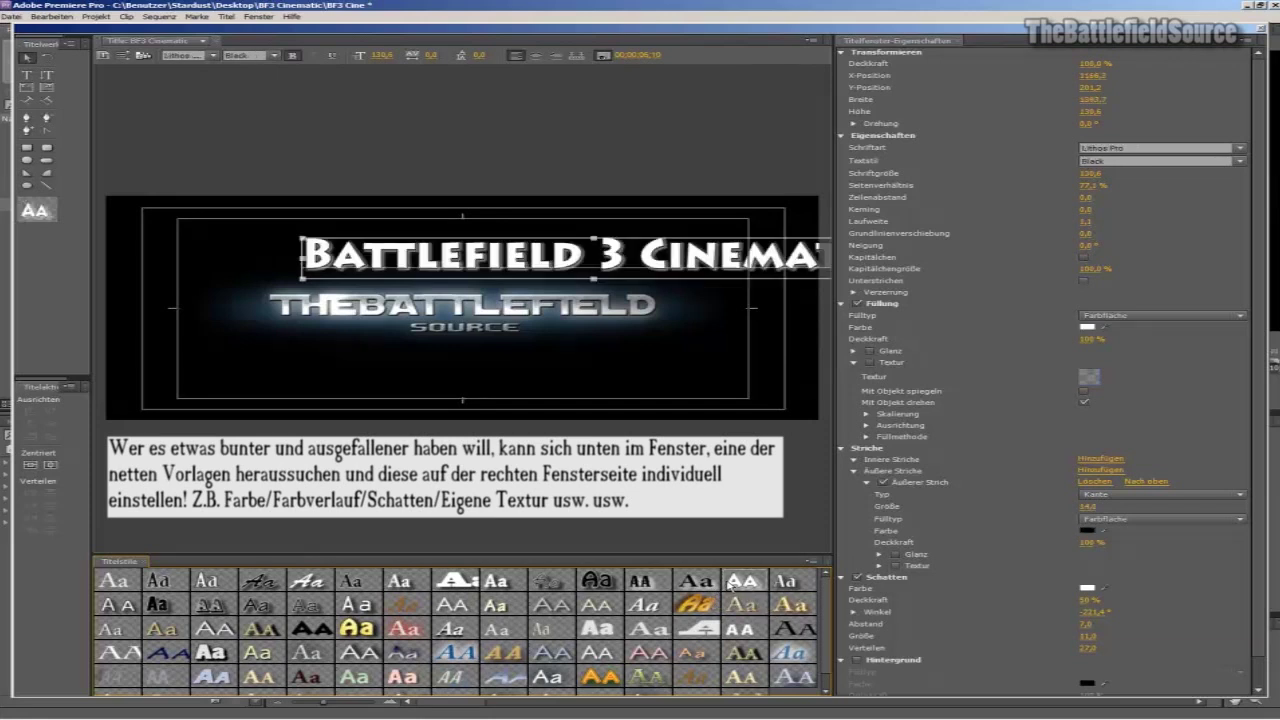
mouse_move(559, 260)
left_mouse_down()
mouse_move(421, 258)
mouse_move(597, 255)
left_mouse_up()
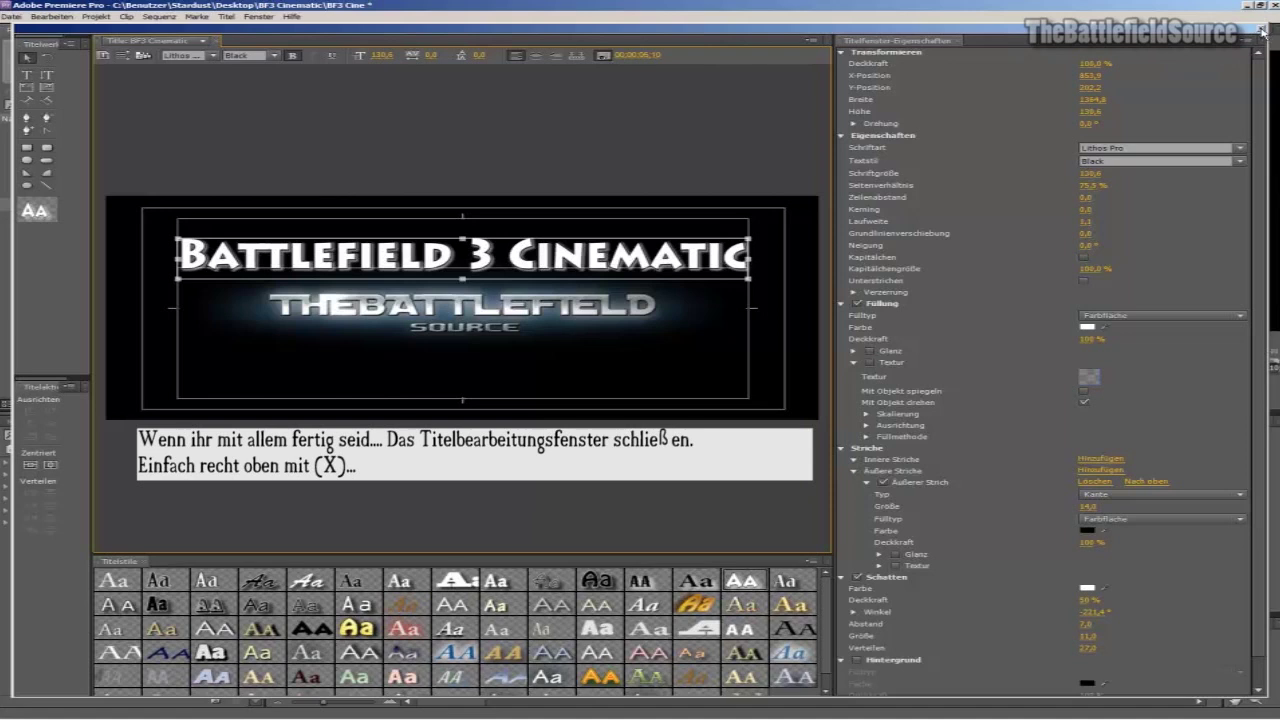
Place the BF3 Cinematic title on Video 3 and move it higher in the frame.
left_click(1261, 30)
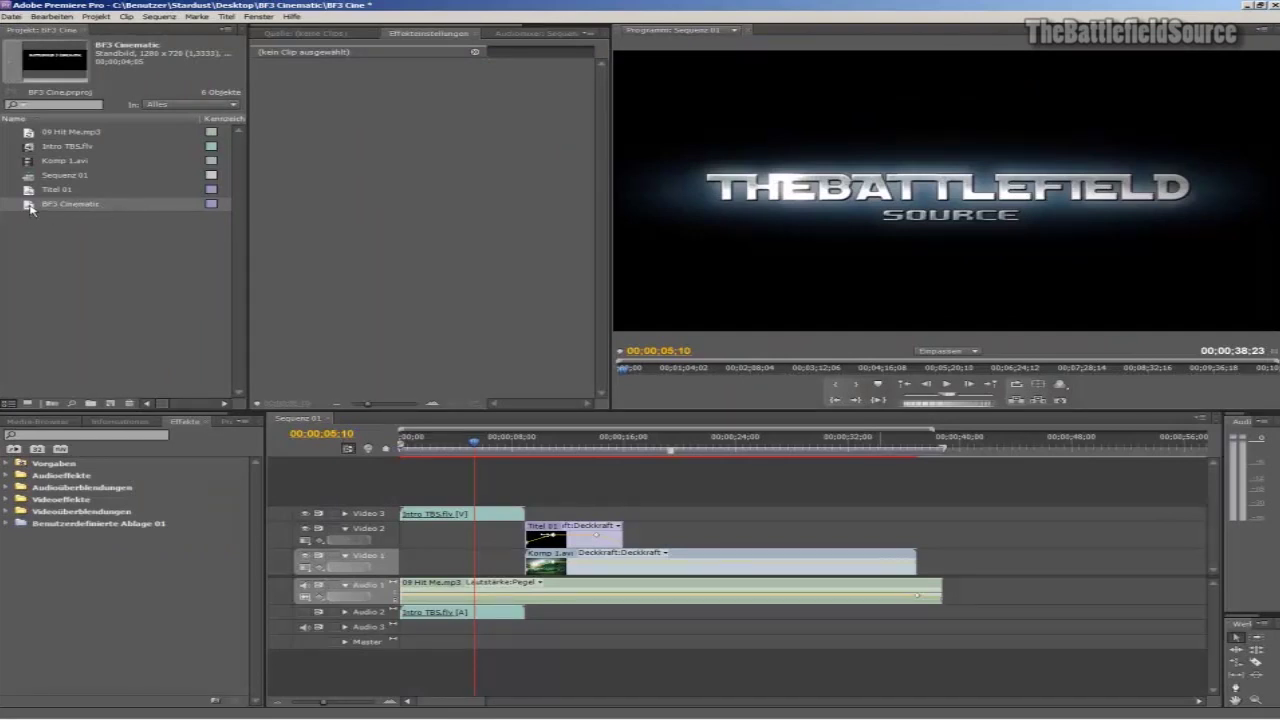
left_click_drag(30, 207, 700, 514)
left_click_drag(700, 451, 723, 472)
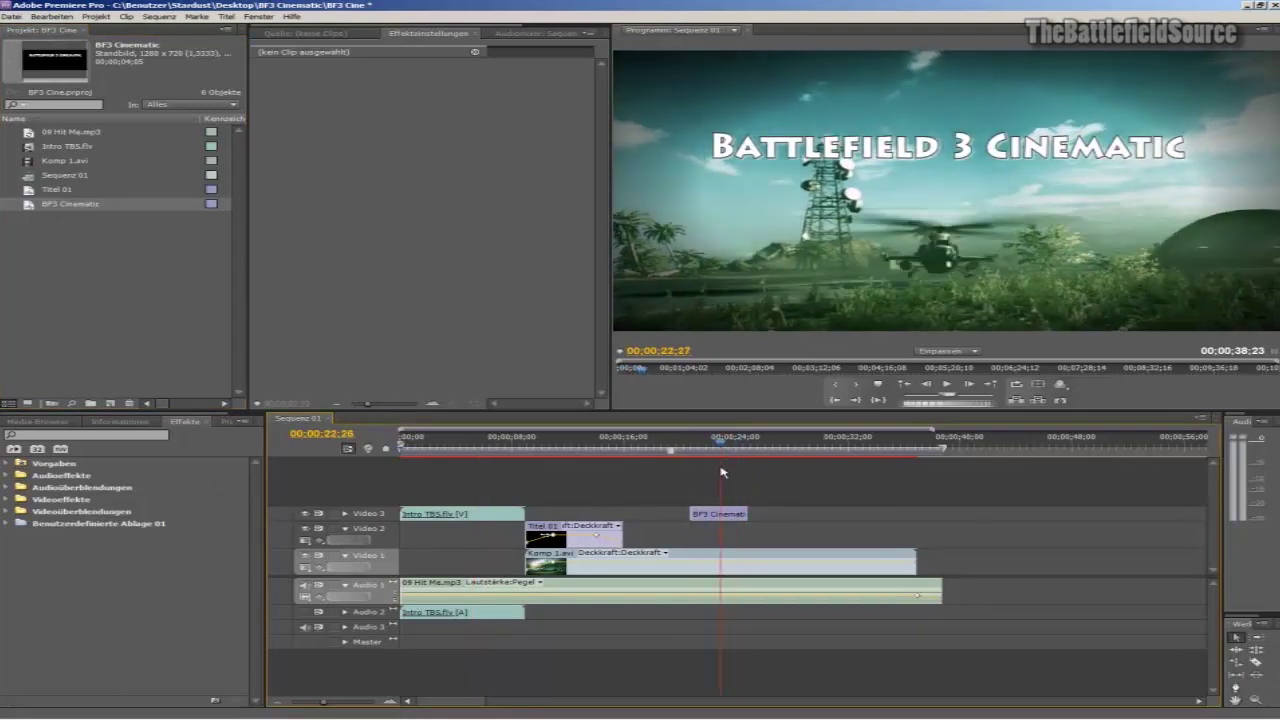
left_click_drag(810, 152, 810, 112)
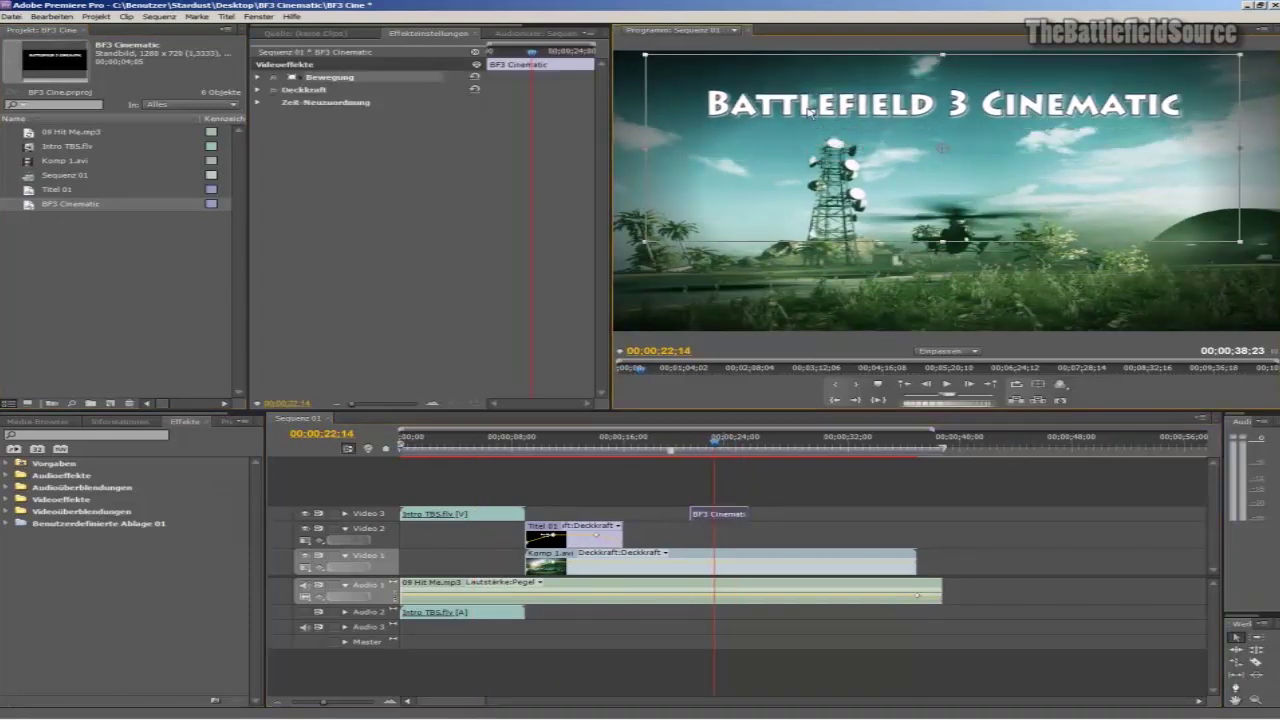
Shift the title clip later to around 00:00:32 and preview it there.
mouse_move(716, 458)
left_mouse_down()
mouse_move(757, 458)
mouse_move(856, 498)
left_mouse_up()
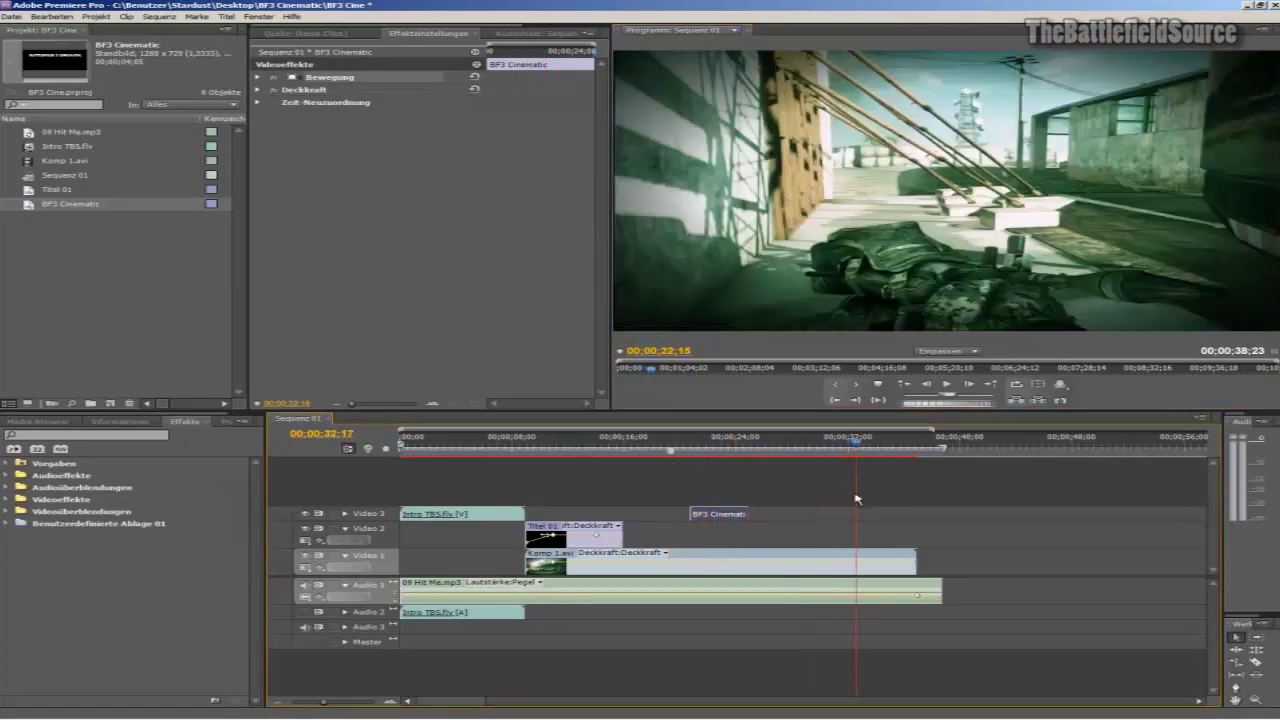
left_click_drag(718, 514, 876, 514)
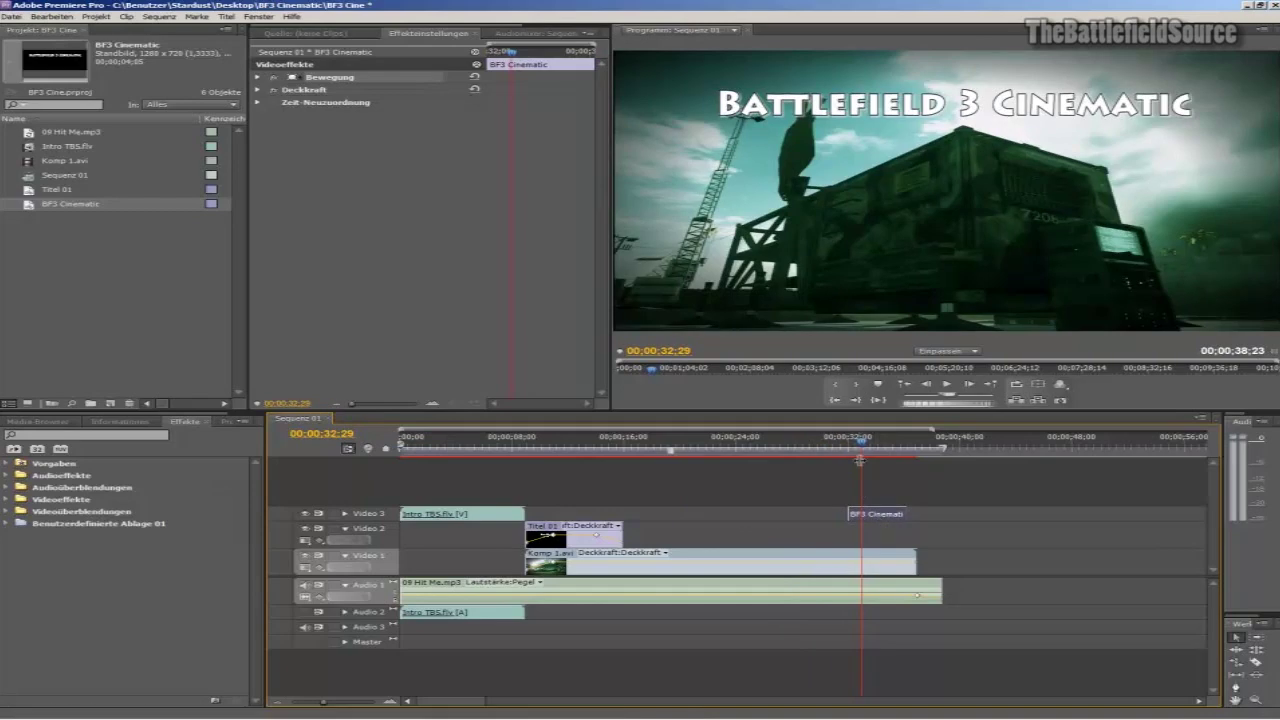
left_click_drag(860, 460, 878, 458)
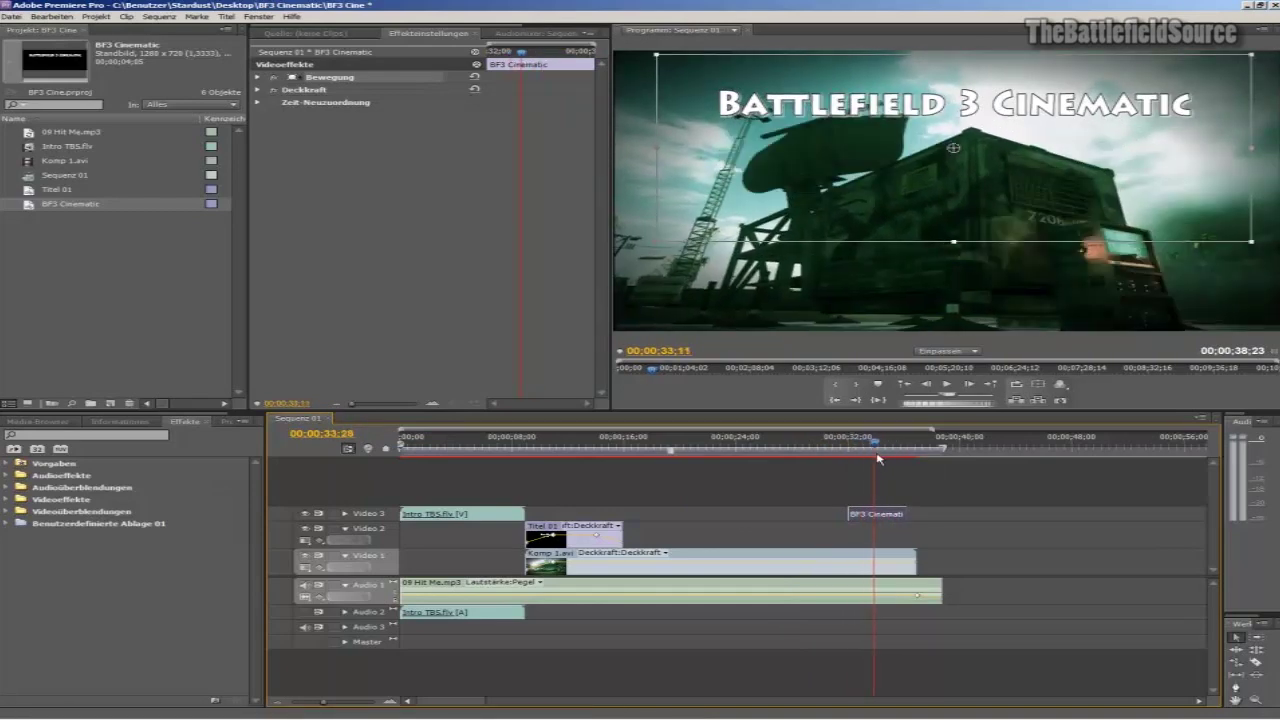